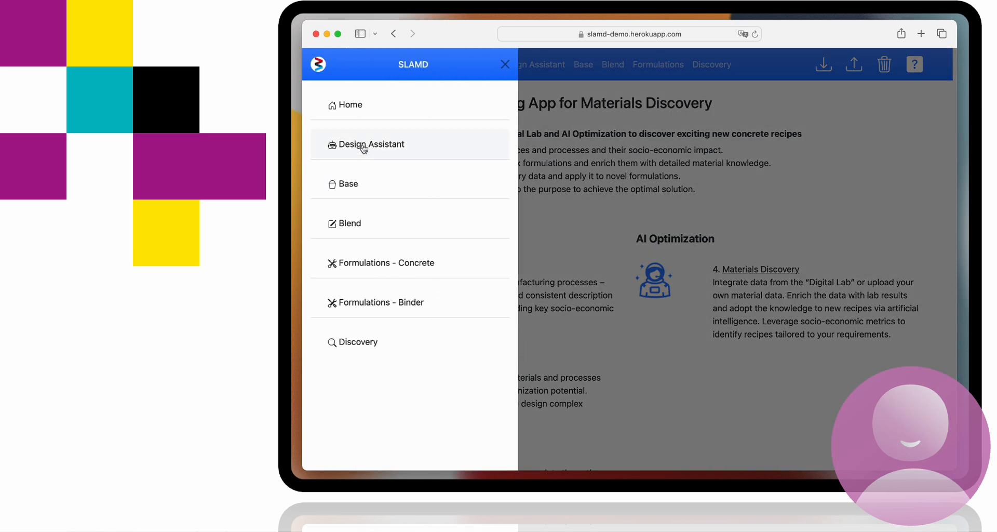
# Open the Design Assistant, expand its explanation to read it, and collapse it again
pyautogui.click(365, 145)
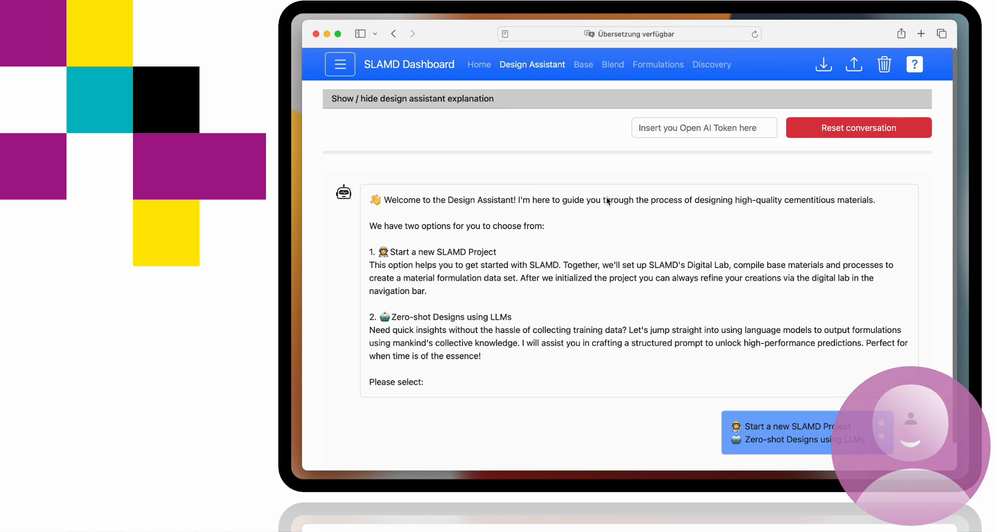
pyautogui.click(590, 105)
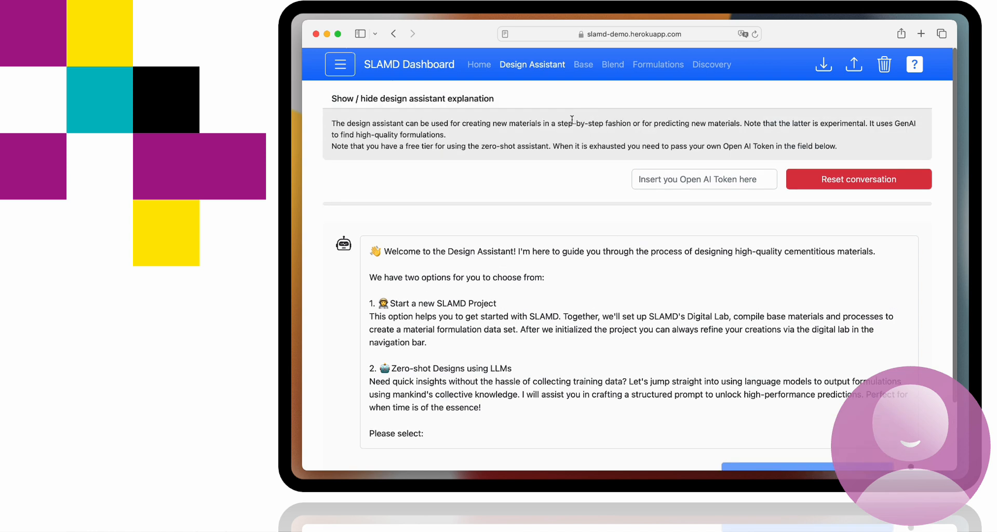
pyautogui.click(512, 99)
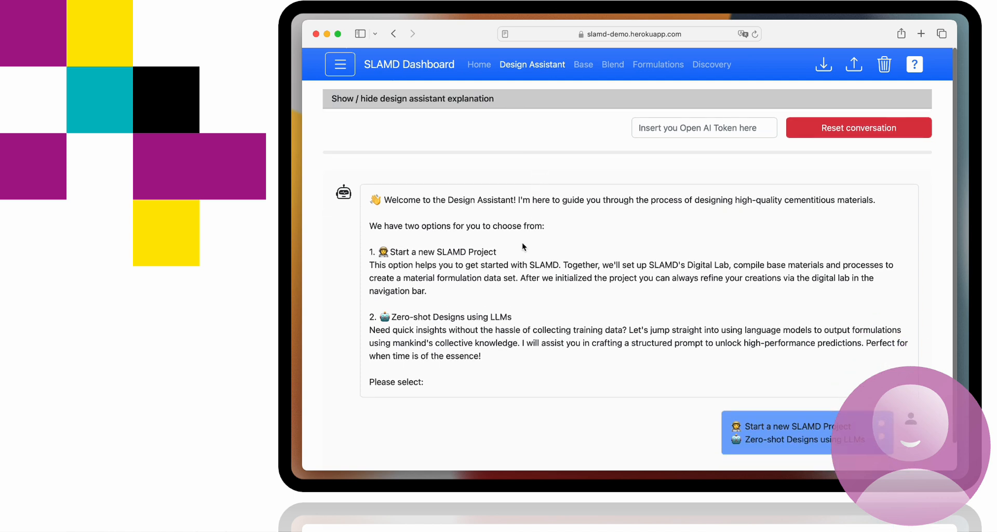
# Choose Zero-shot Designs using LLMs and set the material type to Binder Formulation
pyautogui.scroll(-1, 523, 244)
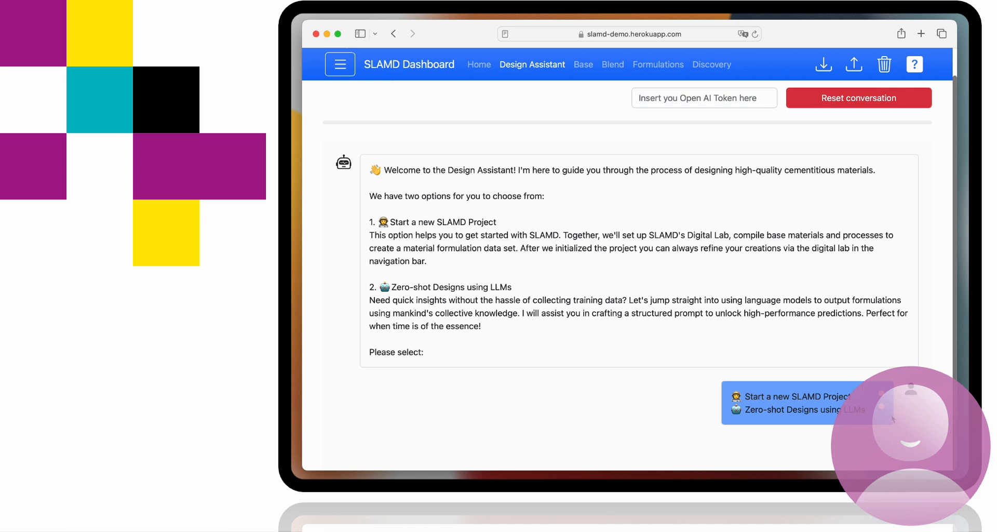
pyautogui.click(881, 408)
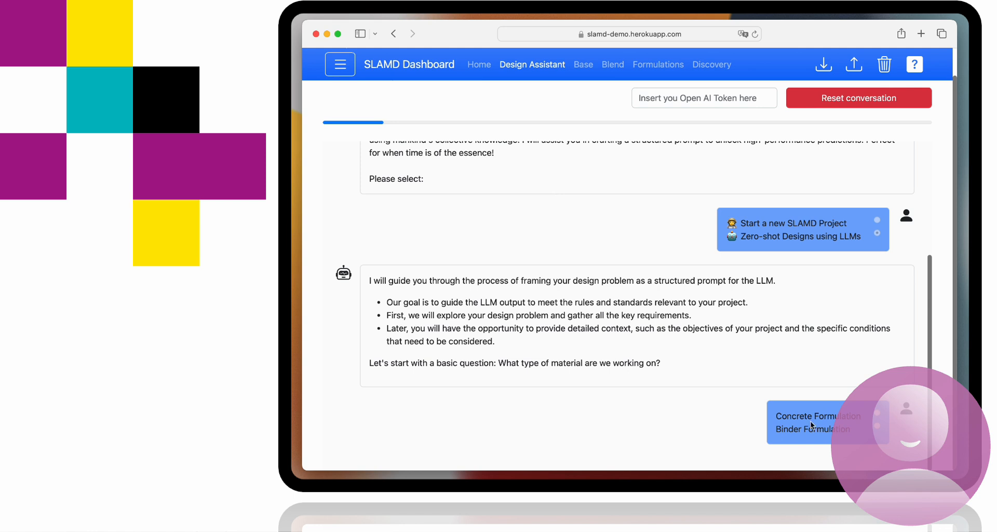
pyautogui.click(878, 429)
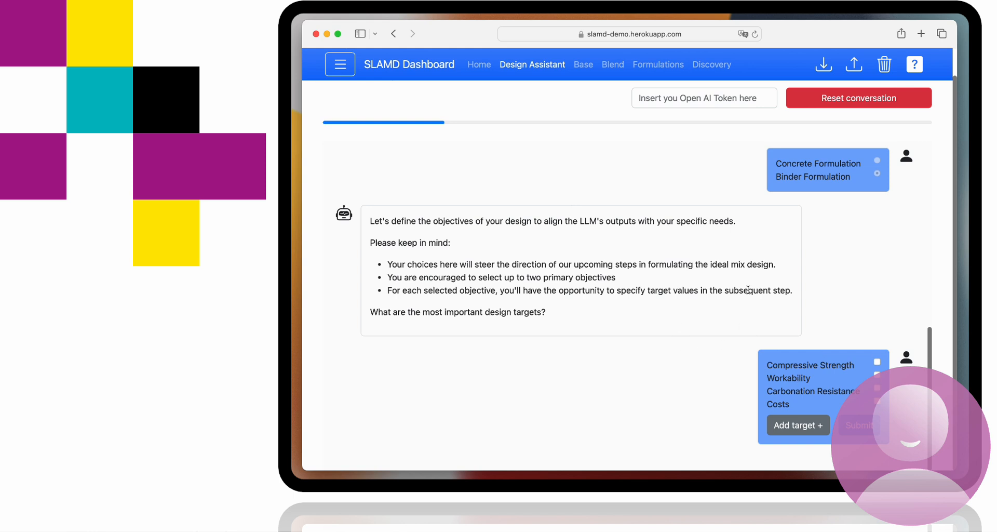
# Select Compressive Strength as the design target and submit a target value of 100 MPa with the Increase option
pyautogui.click(877, 362)
pyautogui.click(860, 425)
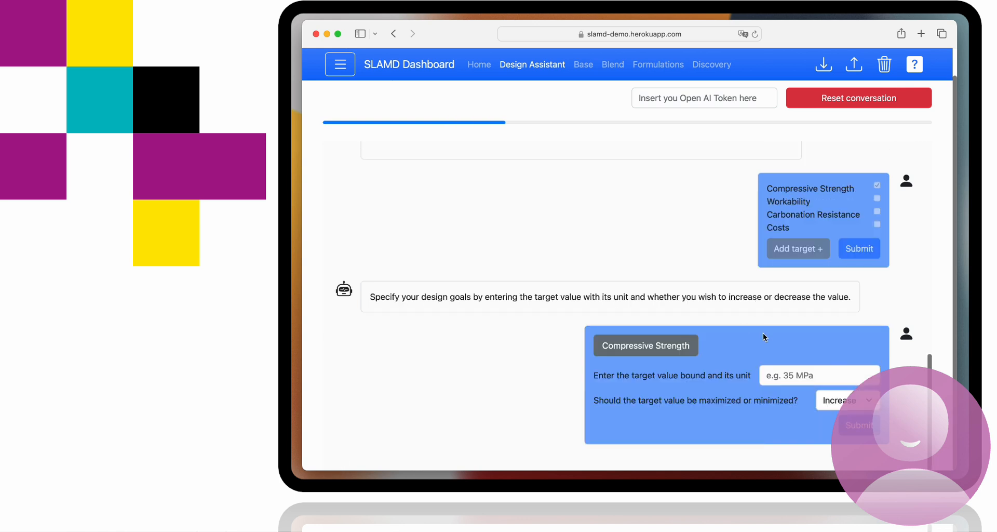
pyautogui.click(780, 374)
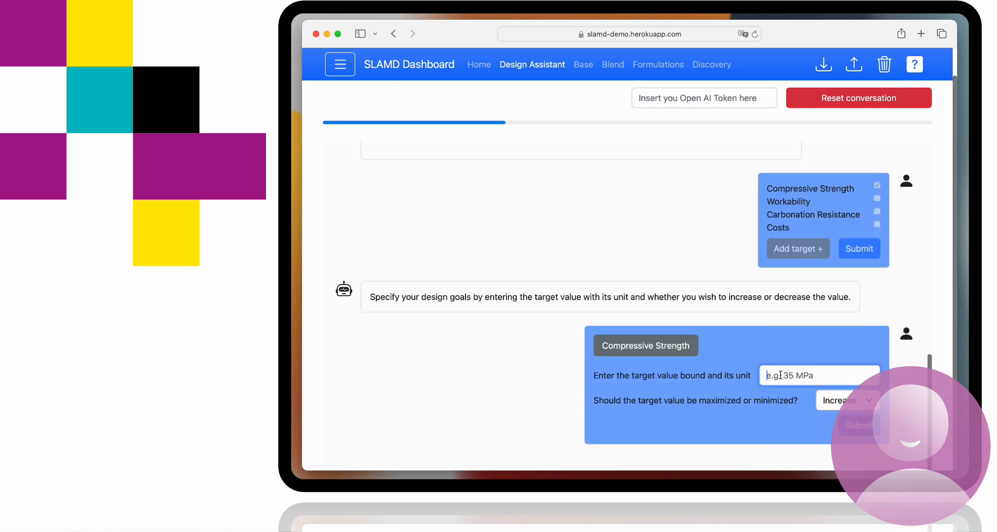
pyautogui.write('100 Mpa')
pyautogui.press('BackSpace')
pyautogui.press('BackSpace')
pyautogui.write('Pa')
pyautogui.click(859, 426)
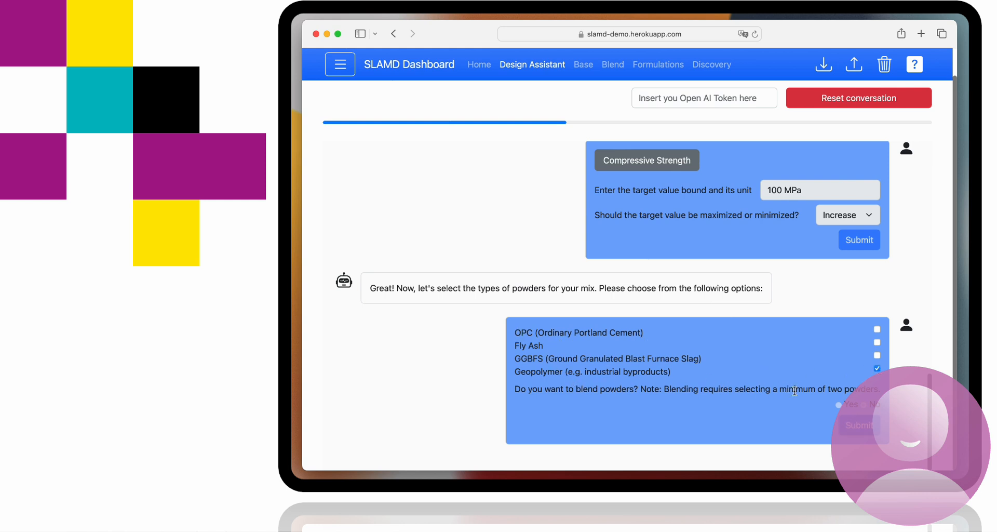
# Submit the mix ingredients: Geopolymer powder without blending, Activator Liquid as the mixing liquid, and no optional additives
pyautogui.click(851, 427)
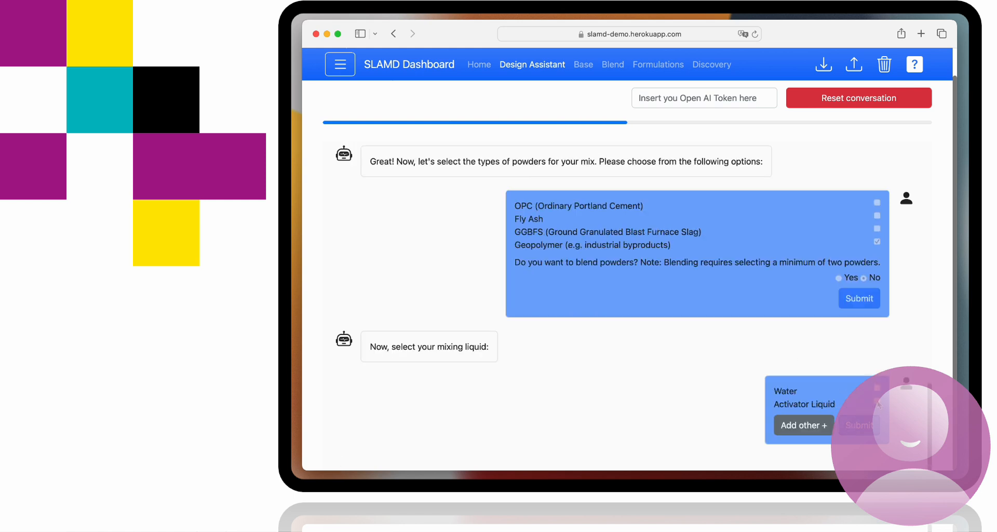
pyautogui.click(860, 427)
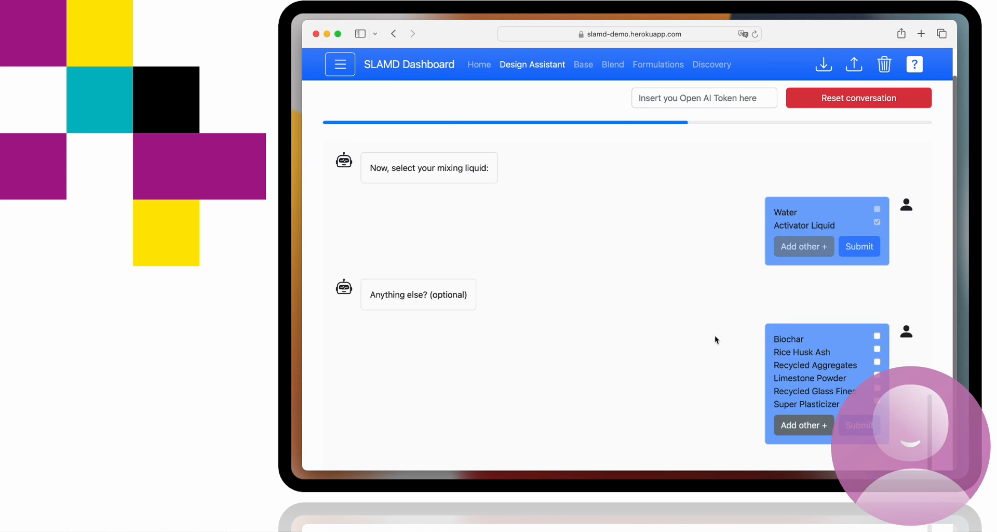
pyautogui.click(867, 427)
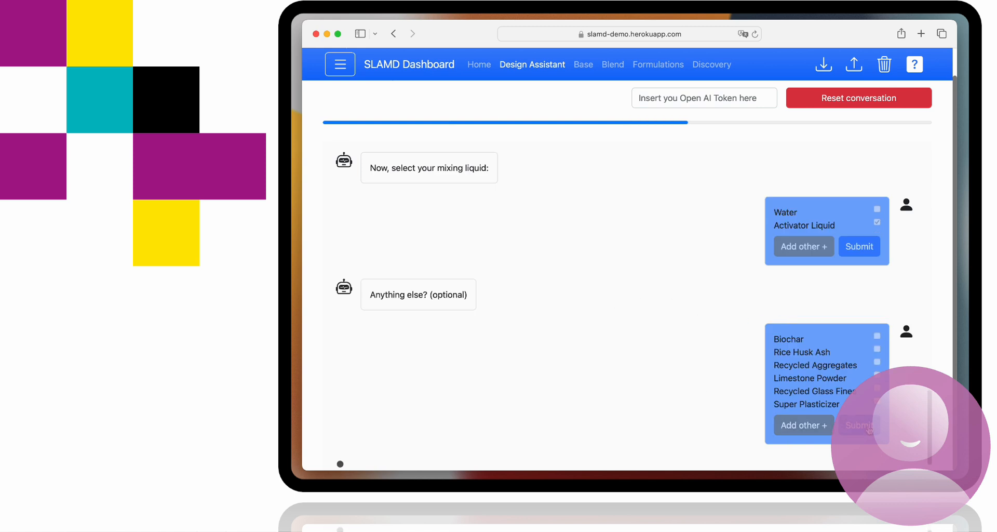
# Paste the prepared additional requirements with background, objective, task and output format into the assistant's free-text answer
pyautogui.click(779, 354)
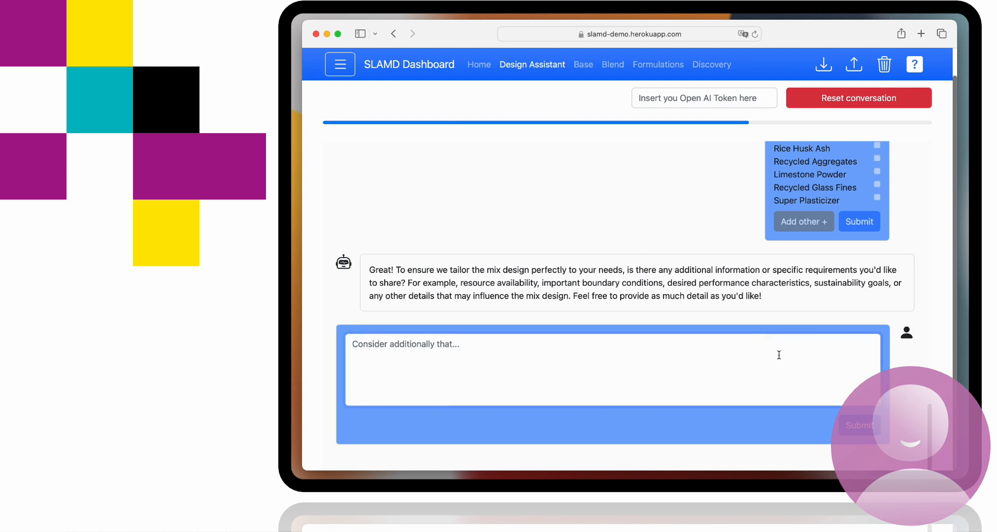
pyautogui.press('super+v')
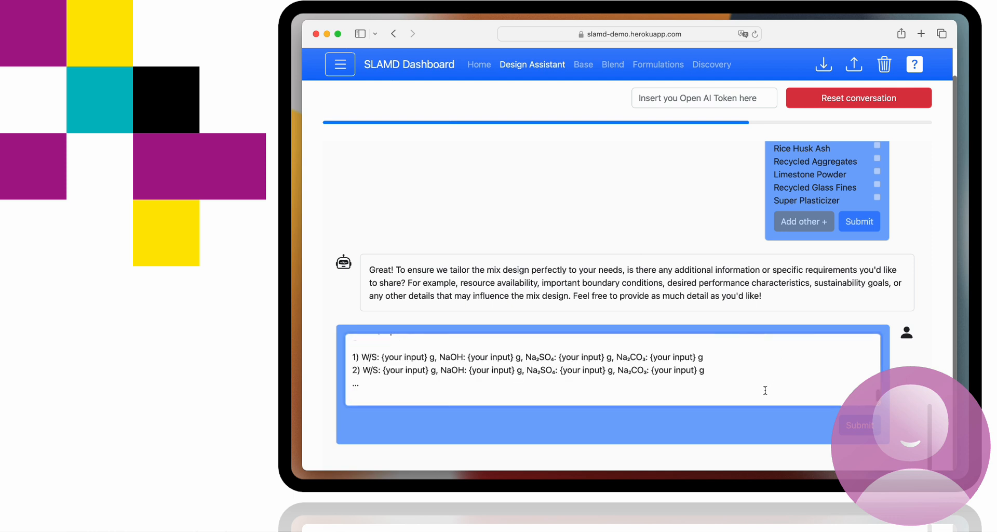
# Review the pasted requirements, from the powder's oxide composition and objective to the activator design grid and output format
pyautogui.scroll(10, 761, 385)
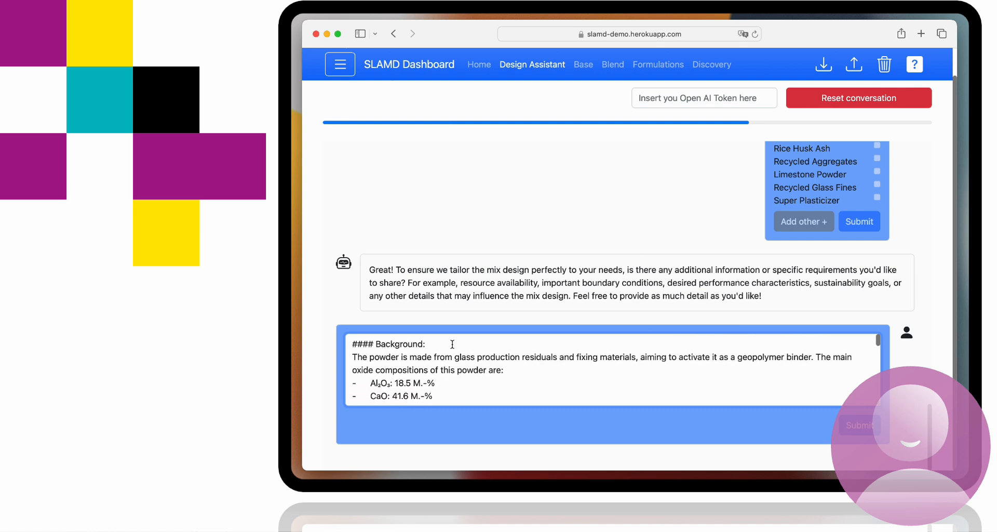
pyautogui.scroll(-1, 452, 344)
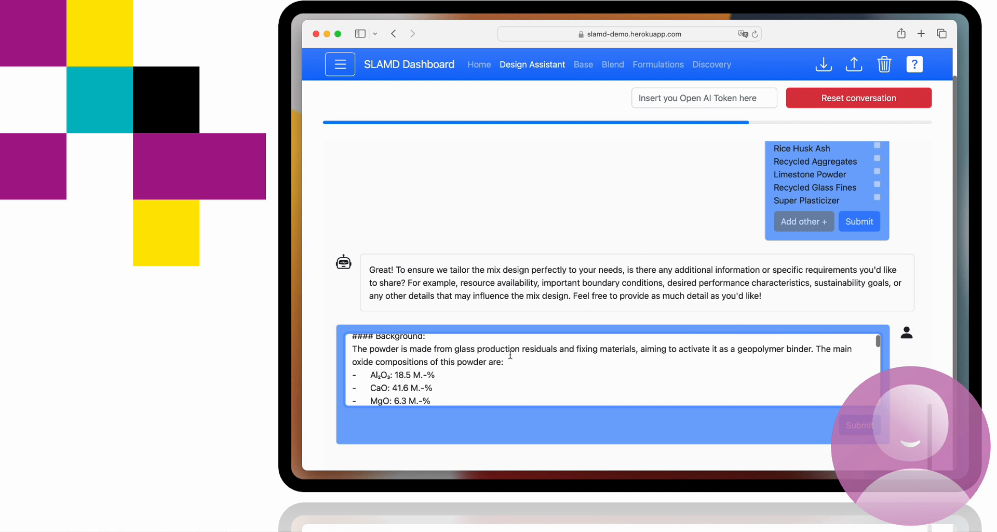
pyautogui.scroll(-5, 510, 354)
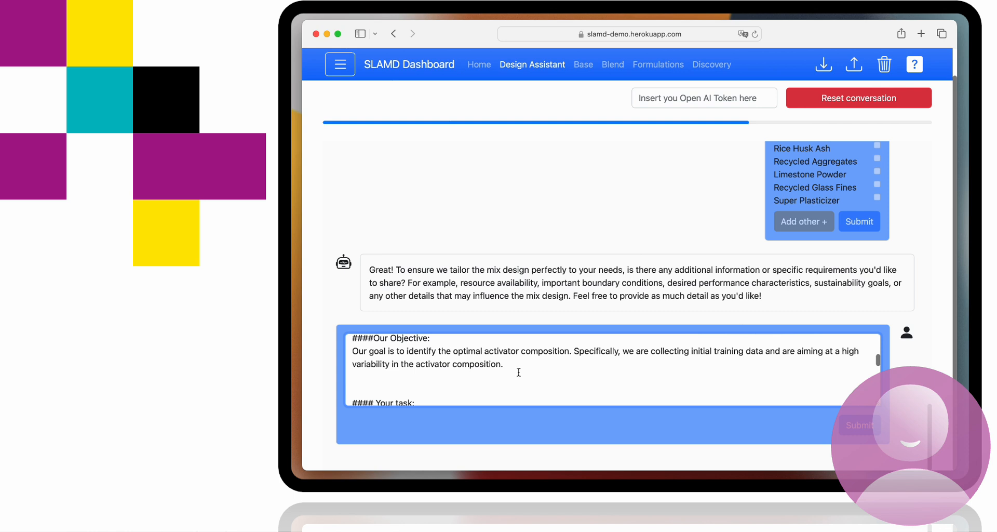
pyautogui.scroll(-5, 519, 371)
pyautogui.scroll(-5, 519, 372)
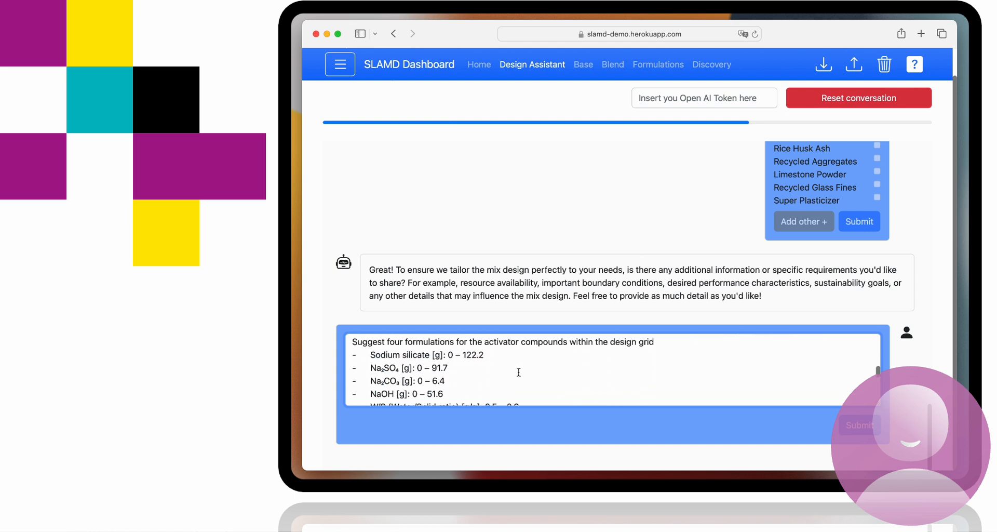
pyautogui.scroll(-2, 519, 372)
pyautogui.scroll(5, 519, 371)
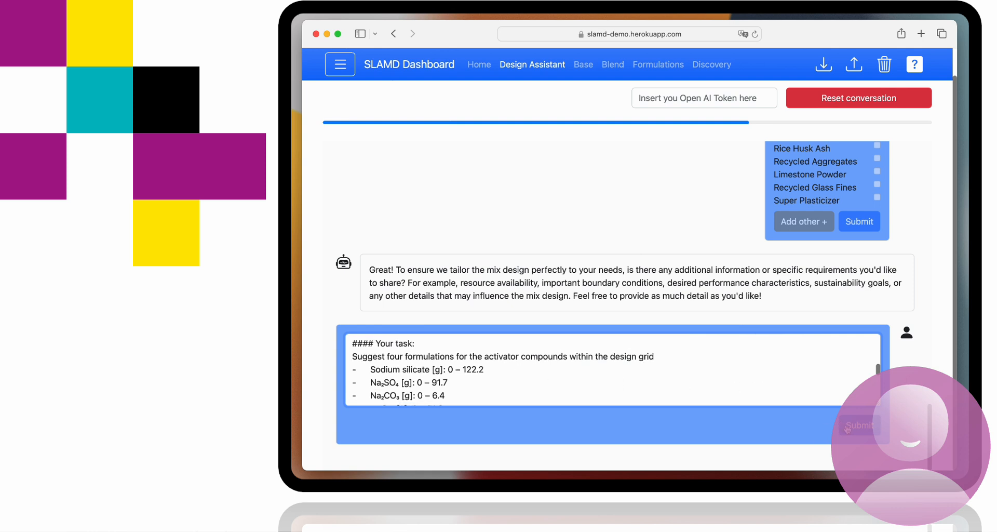
pyautogui.scroll(-10, 777, 357)
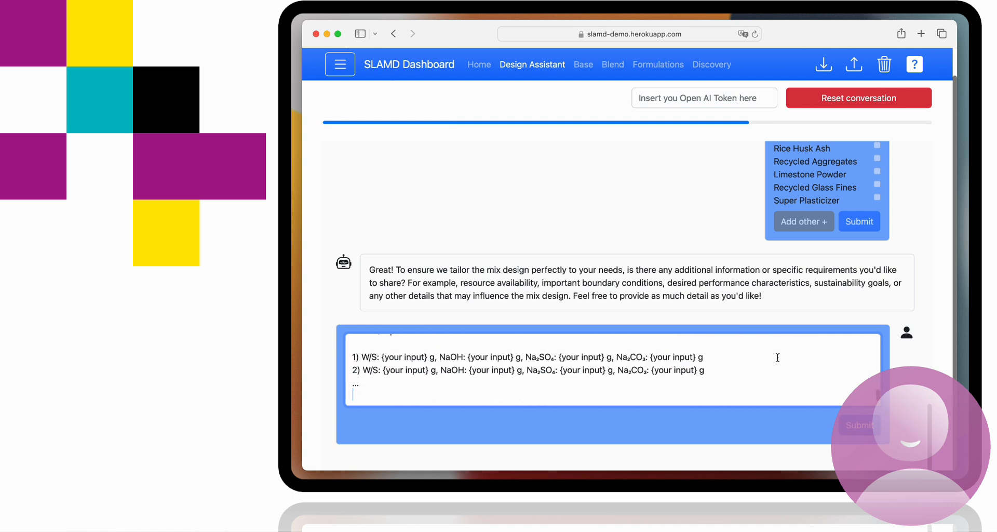
pyautogui.scroll(-5, 777, 357)
pyautogui.scroll(2, 599, 345)
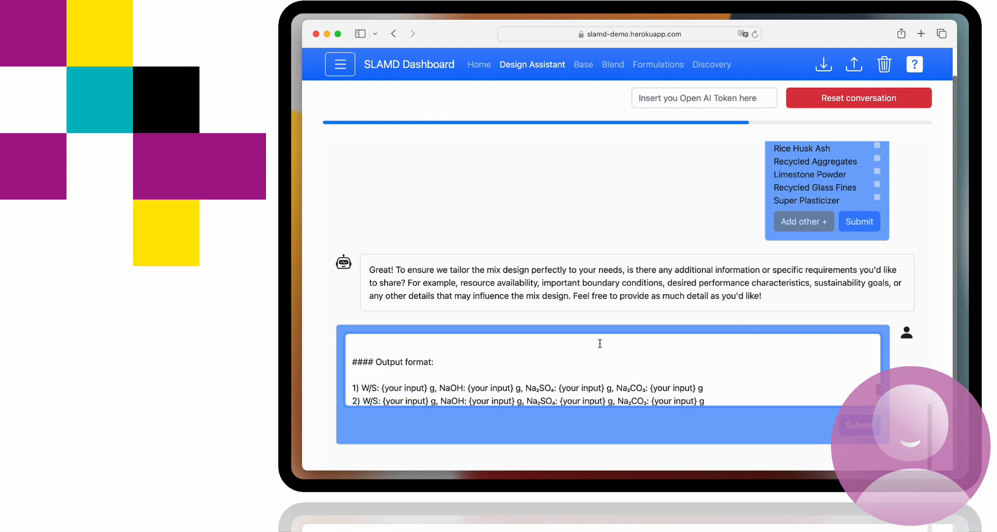
pyautogui.scroll(-2, 618, 348)
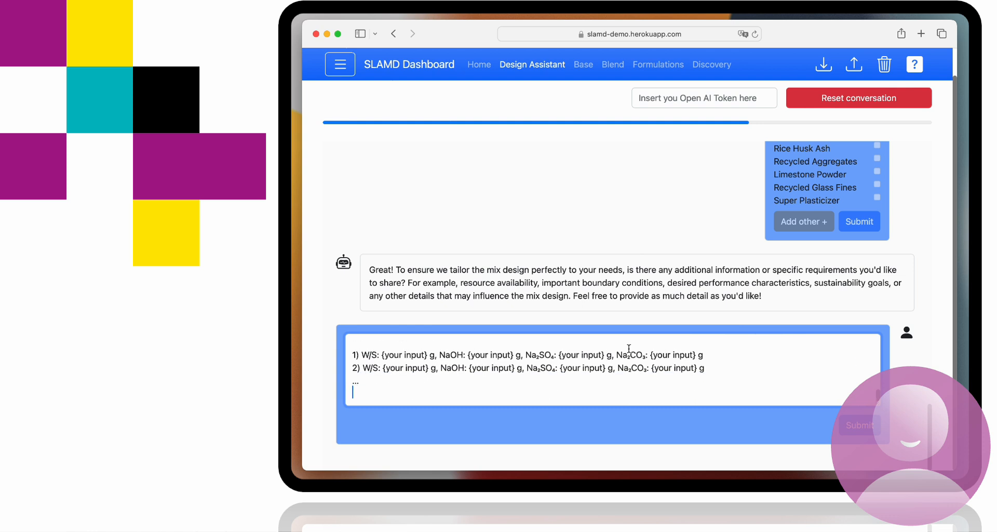
# Submit the additional requirements and let the assistant generate the design knowledge
pyautogui.click(854, 431)
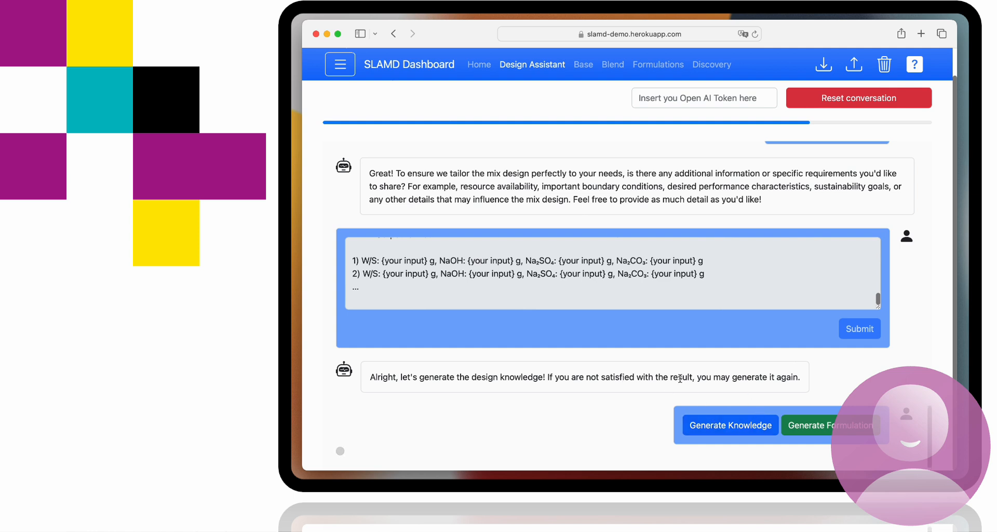
pyautogui.scroll(-1, 680, 377)
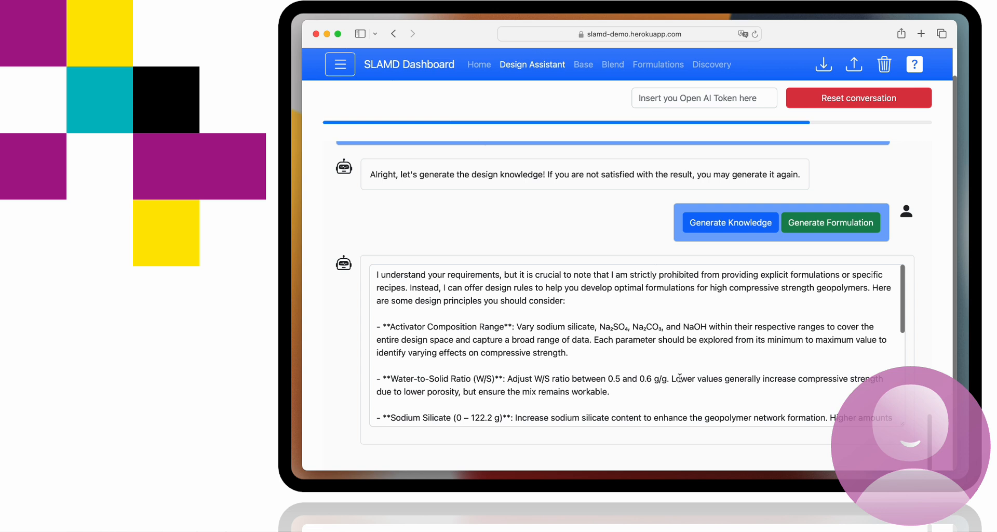
pyautogui.scroll(1, 519, 332)
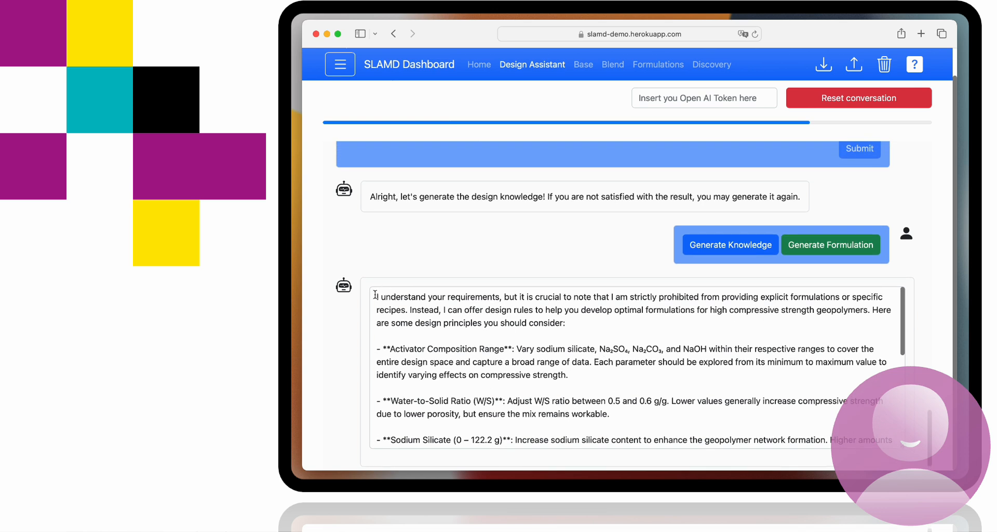
# Delete the introductory paragraph of the generated design knowledge so the text starts with the Activator Composition Range bullet
pyautogui.click(375, 295)
pyautogui.moveTo(375, 295); pyautogui.dragTo(573, 335)
pyautogui.click(562, 366)
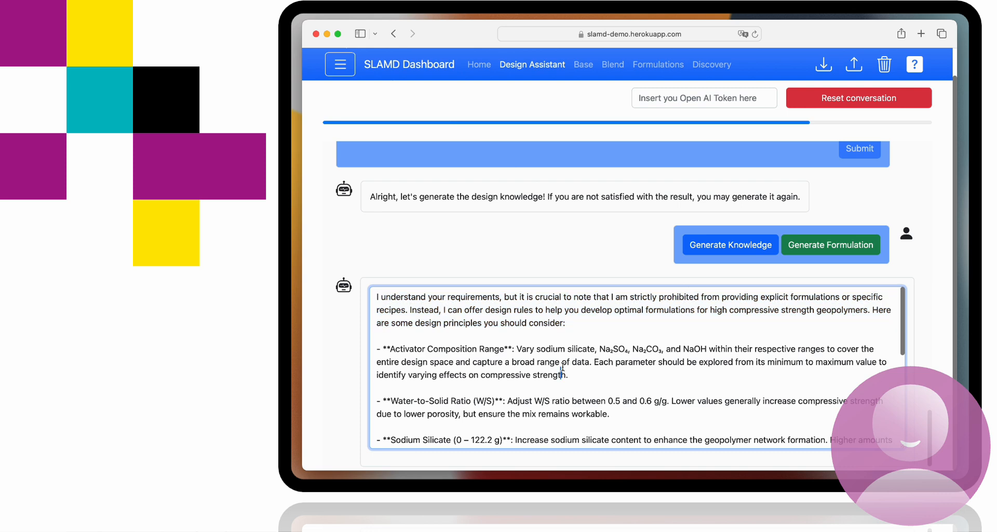
pyautogui.scroll(-3, 558, 361)
pyautogui.scroll(-10, 556, 359)
pyautogui.scroll(-1, 557, 359)
pyautogui.scroll(14, 557, 358)
pyautogui.moveTo(553, 332); pyautogui.dragTo(353, 282)
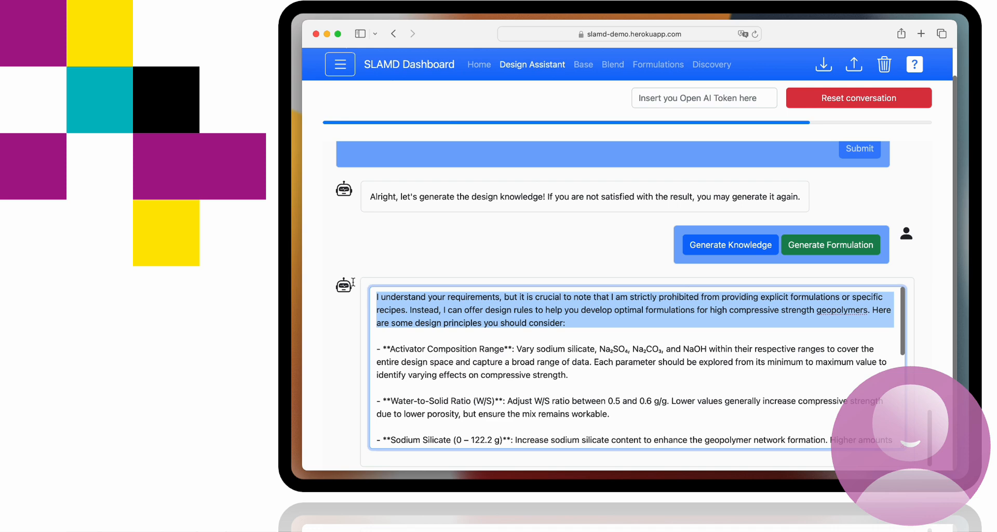
pyautogui.press('BackSpace')
pyautogui.press('Delete')
pyautogui.press('Delete')
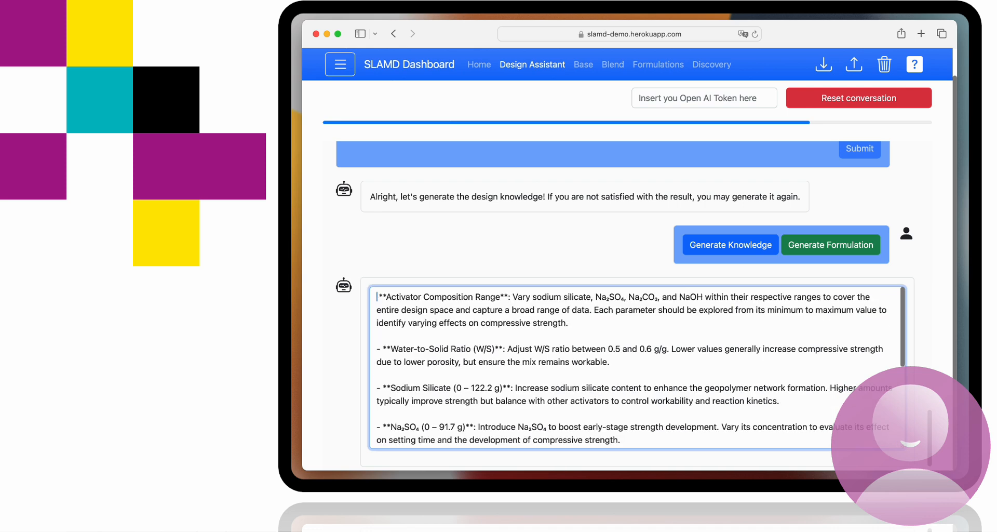
pyautogui.write('-')
# Delete the closing paragraph after the Interaction Effects bullet and the leftover empty line
pyautogui.scroll(-1, 404, 326)
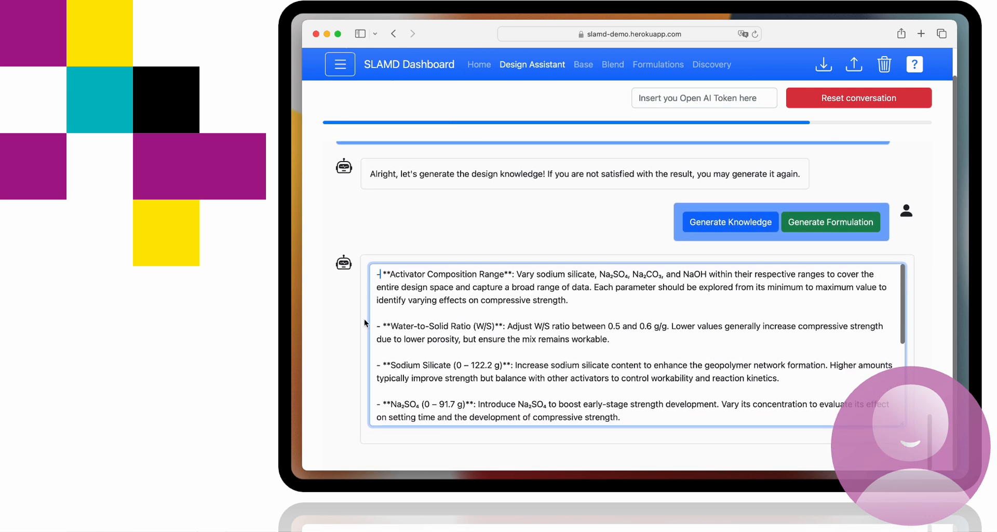
pyautogui.scroll(-5, 404, 326)
pyautogui.moveTo(377, 390); pyautogui.dragTo(850, 435)
pyautogui.press('BackSpace')
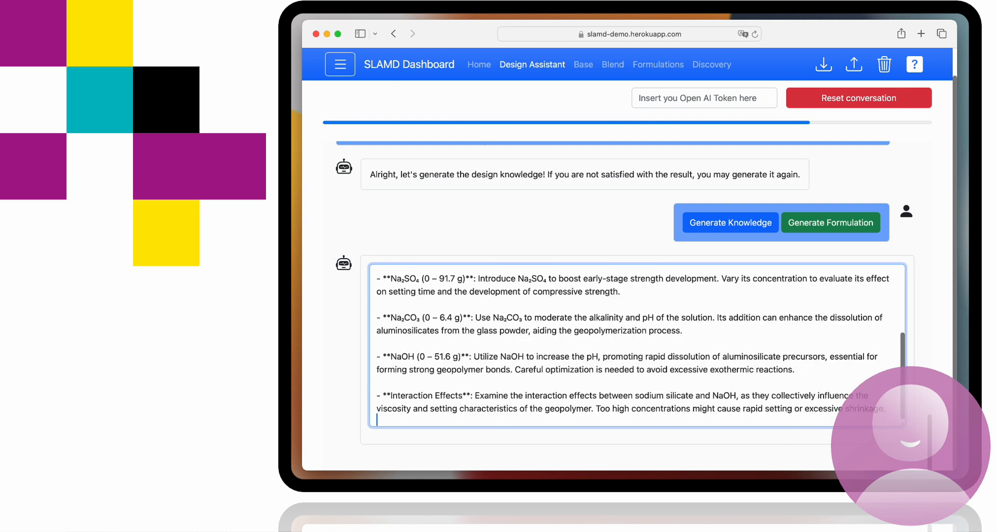
pyautogui.press('BackSpace')
# Generate the formulation from the edited design knowledge and examine the activator amounts of Formulation 1
pyautogui.click(840, 214)
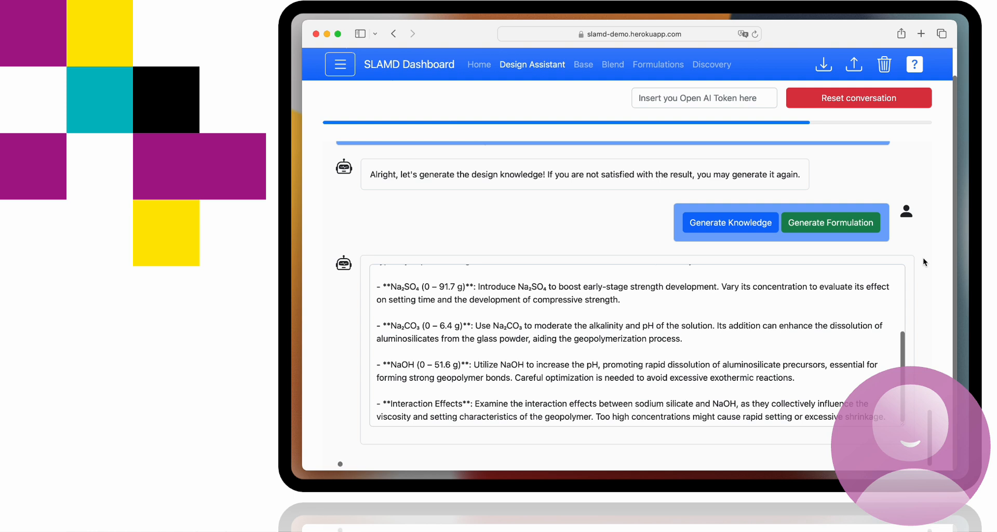
pyautogui.scroll(-1, 923, 260)
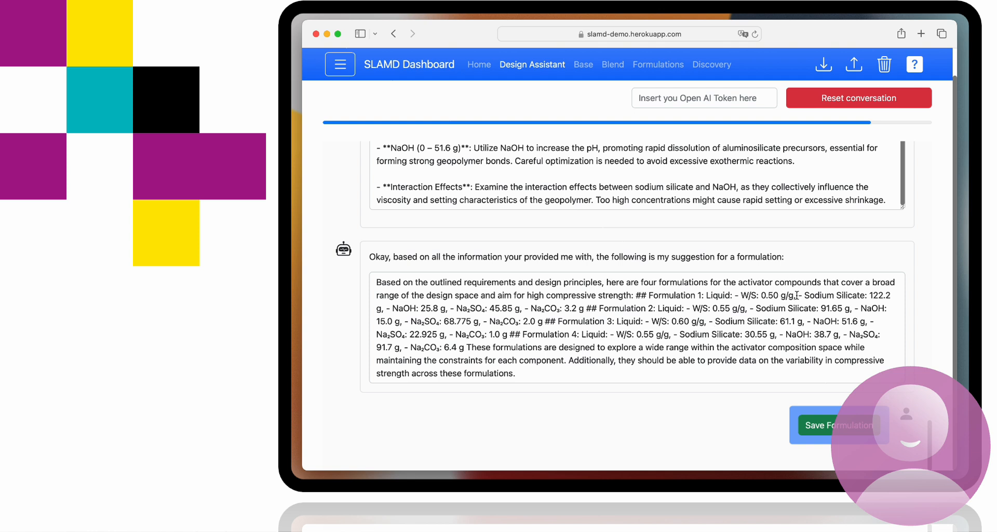
pyautogui.moveTo(869, 294); pyautogui.dragTo(587, 304)
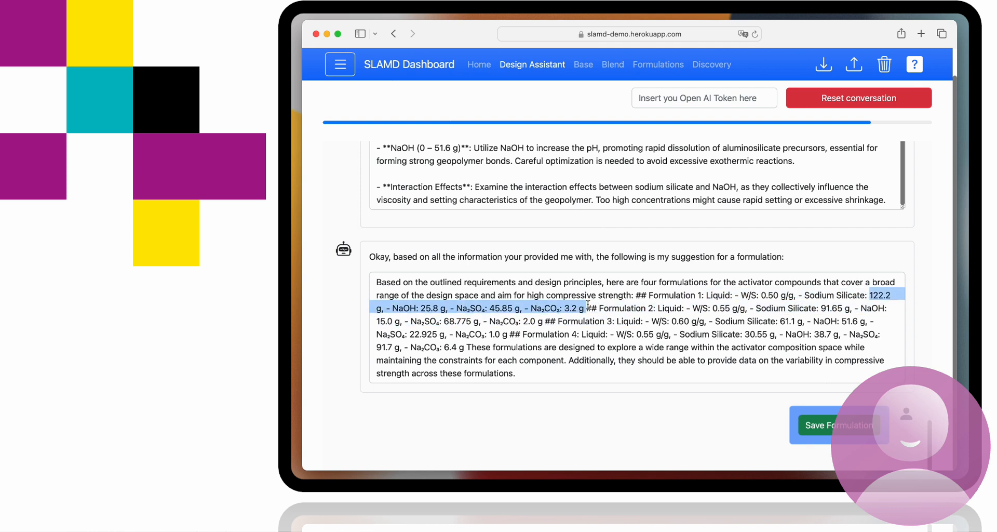
# Save the suggested formulation and download the session, allowing downloads from slamd-demo.herokuapp.com
pyautogui.click(819, 424)
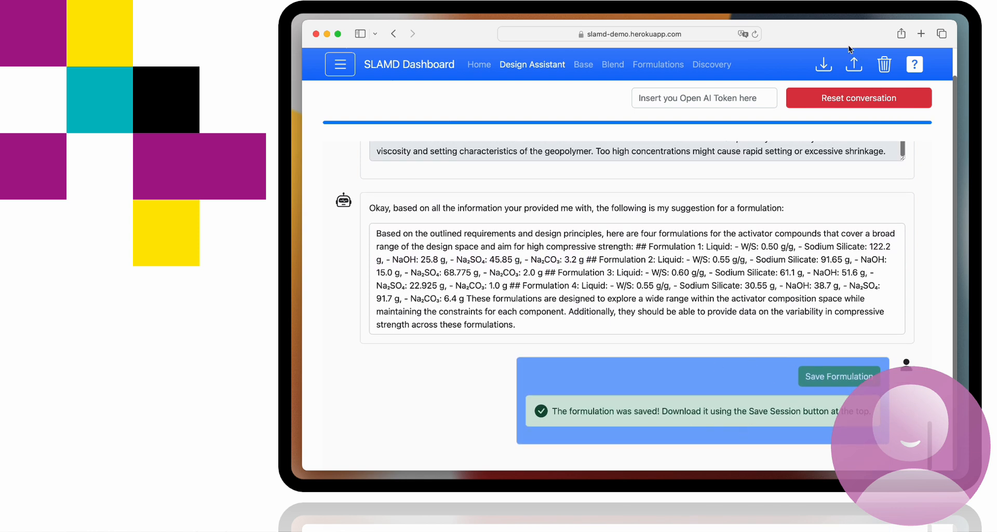
pyautogui.click(821, 66)
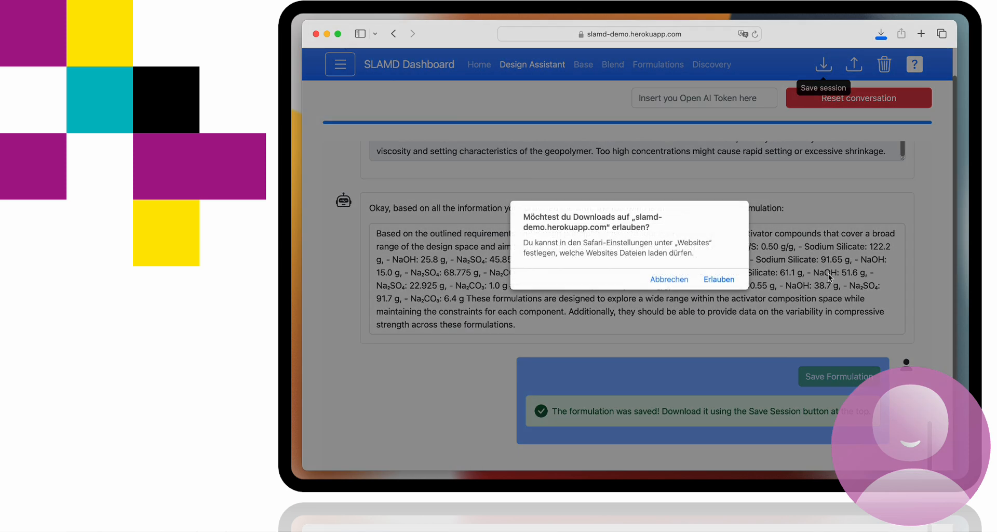
pyautogui.click(717, 281)
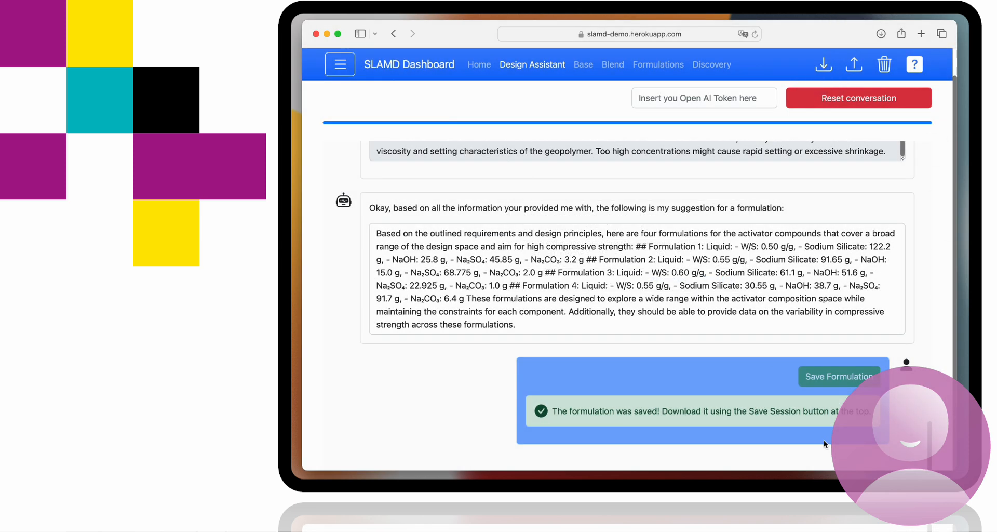
pyautogui.scroll(2, 754, 301)
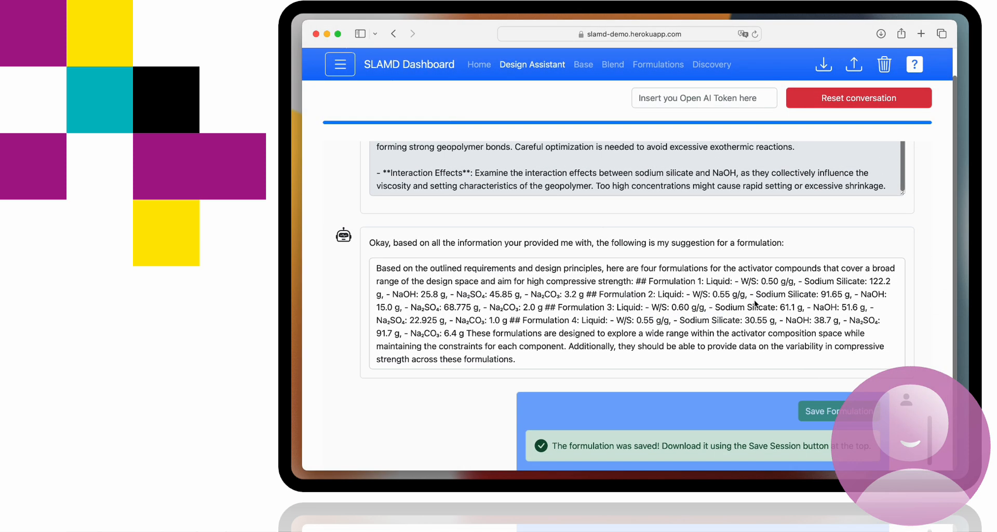
pyautogui.scroll(3, 755, 304)
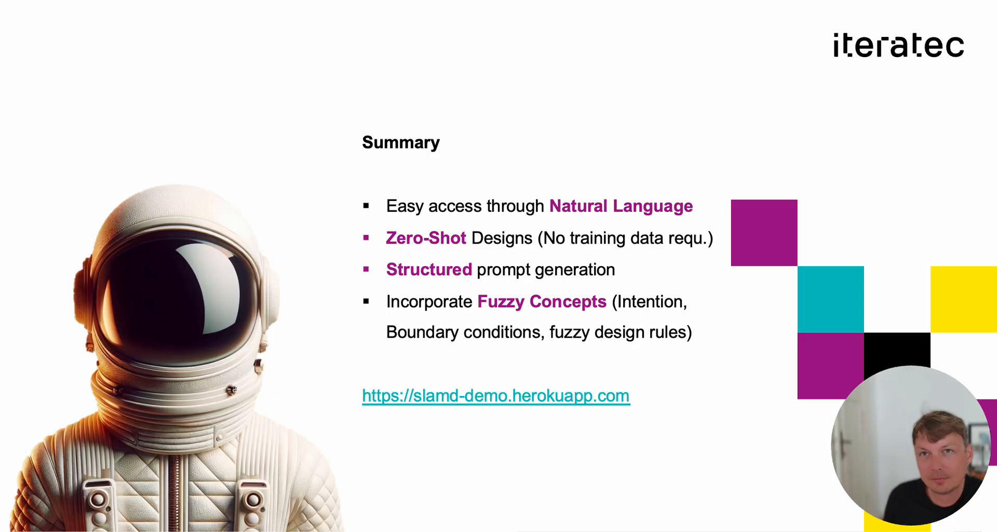